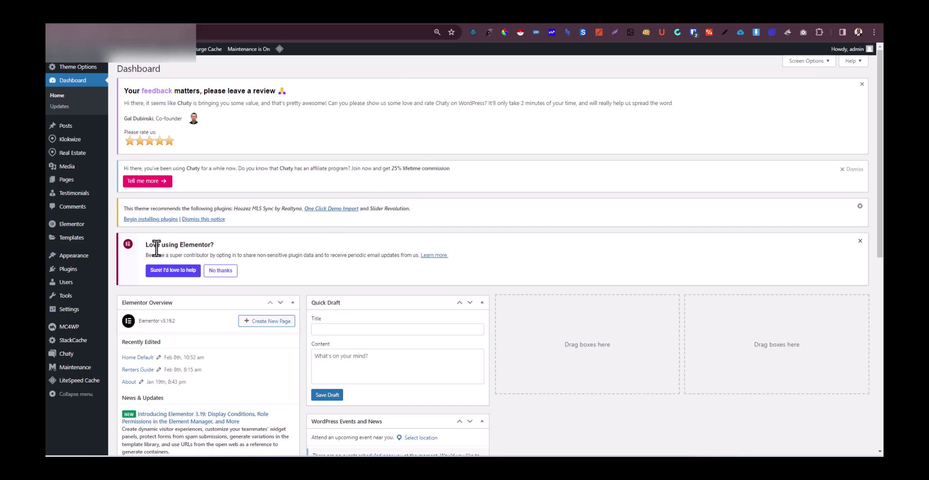
Open Houzez Theme Options and scroll to the Property Detail Mortgage Calculator settings
mouse_move(90, 71)
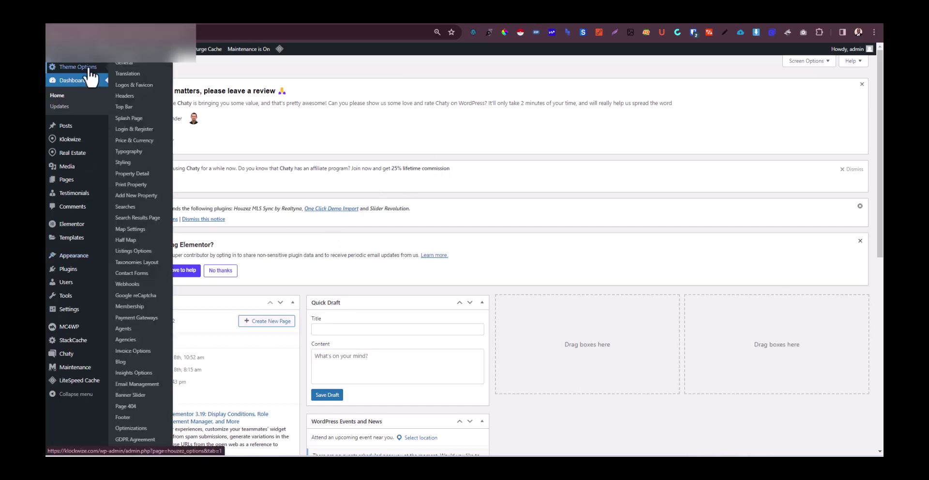
left_click(127, 84)
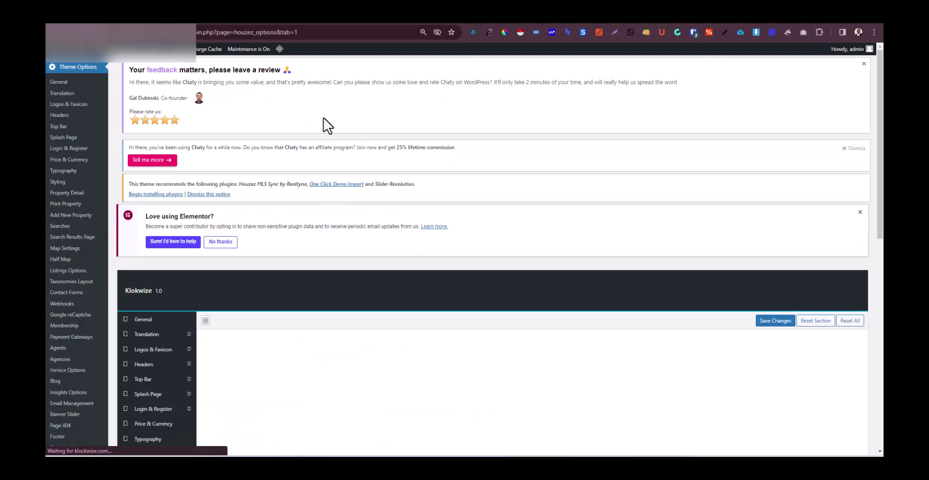
scroll(286, 171, "down", 2)
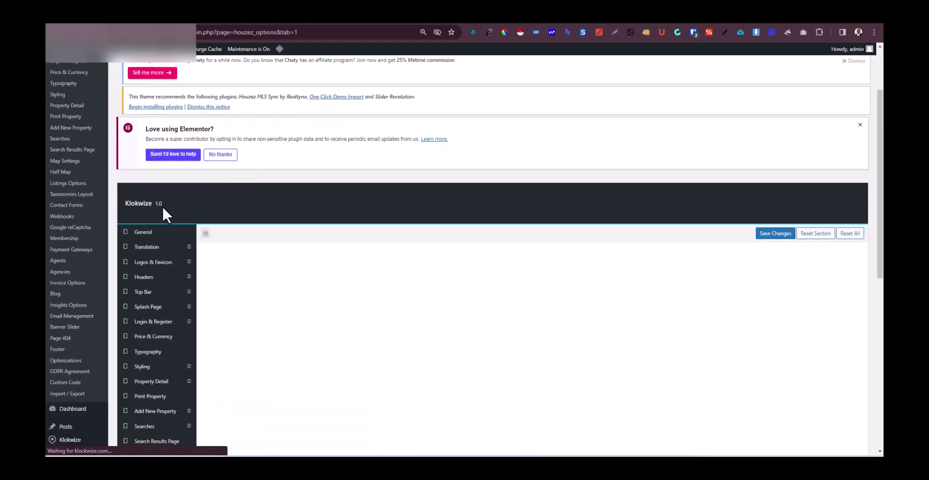
scroll(163, 209, "down", 3)
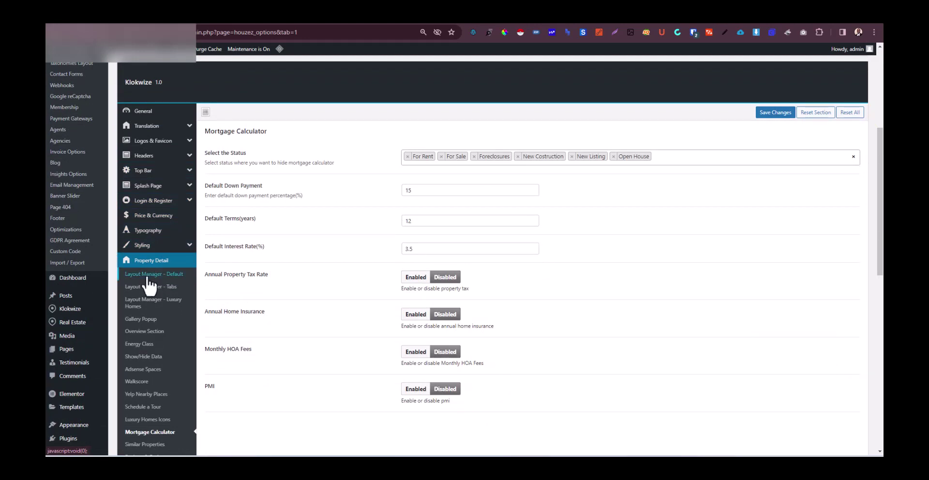
In Layout Manager - Default, return Mortgage Calculator to the disabled column below Features
left_click(148, 277)
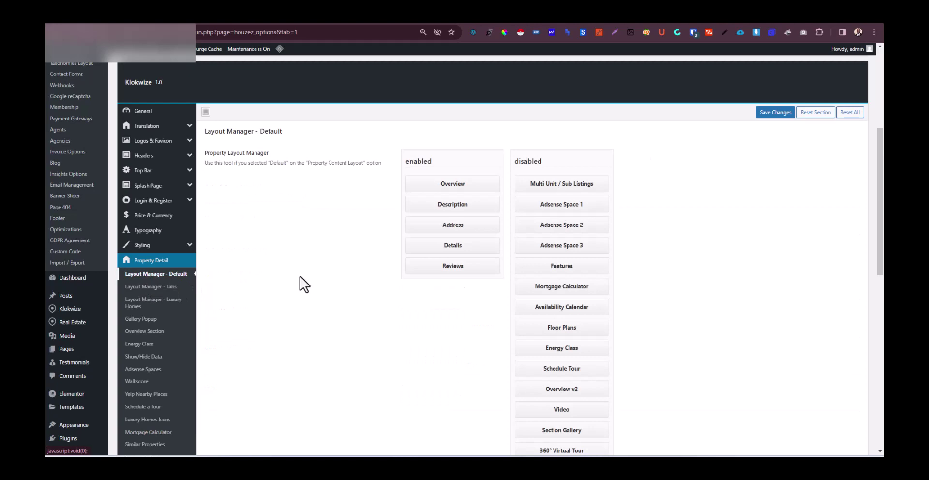
scroll(530, 270, "down", 3)
scroll(533, 274, "up", 3)
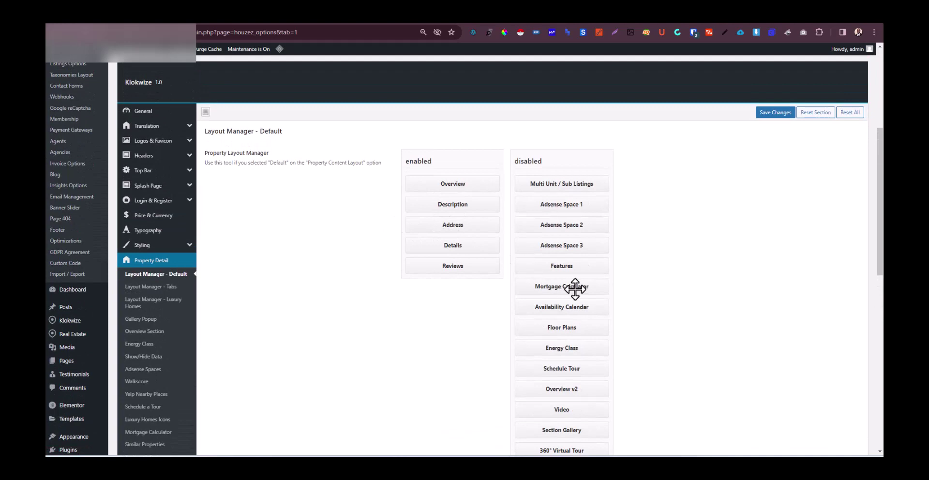
left_click_drag(574, 289, 478, 273)
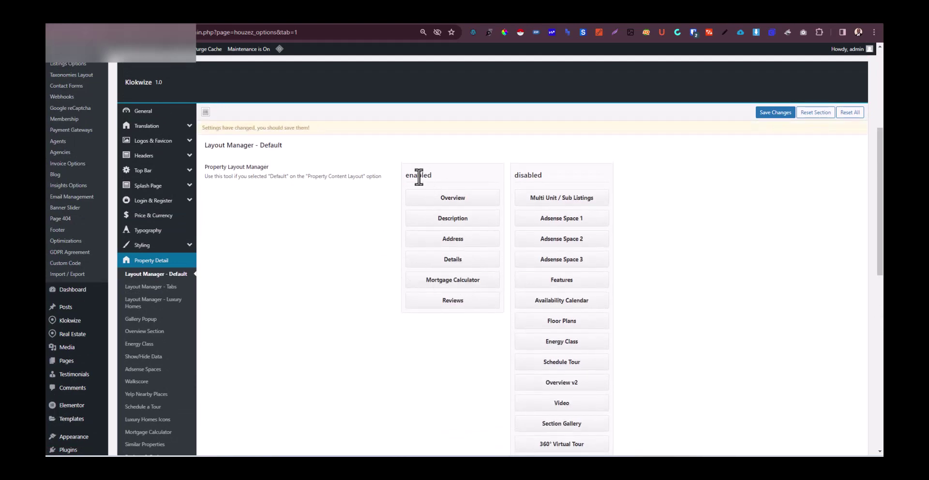
left_click_drag(440, 281, 550, 285)
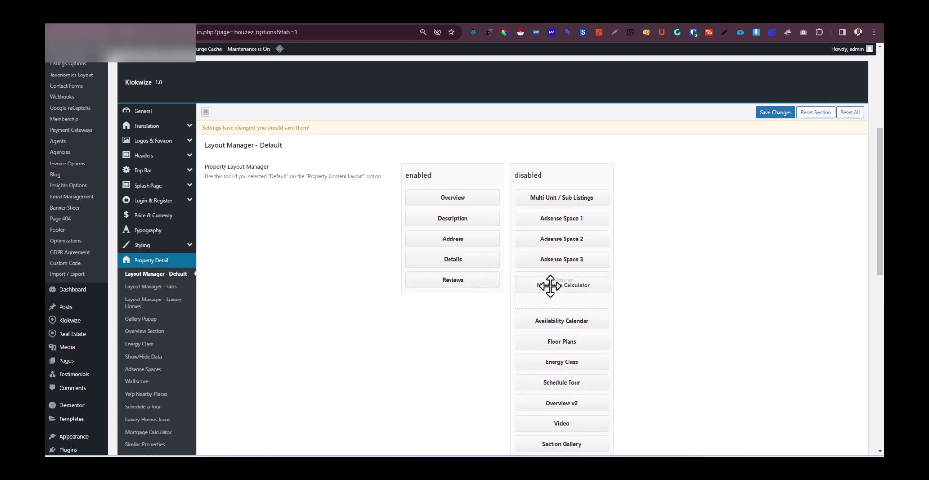
left_click_drag(550, 286, 546, 286)
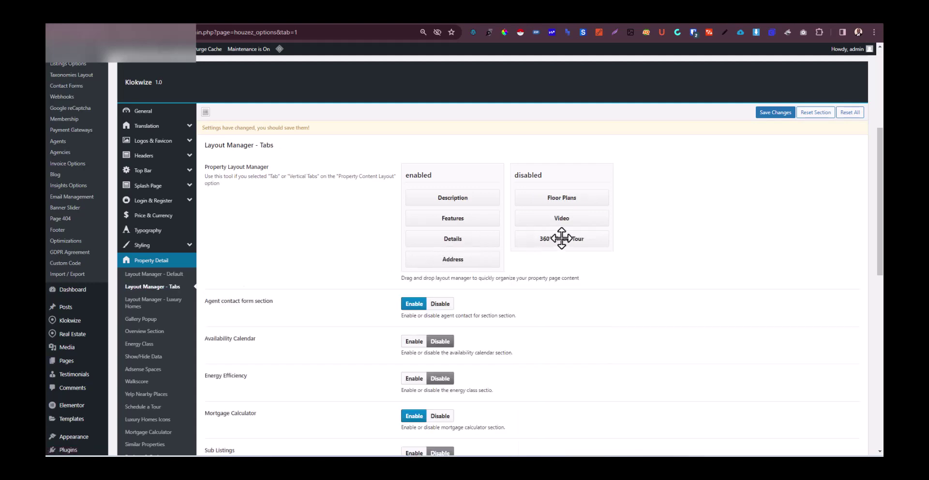
In Layout Manager - Luxury Homes, move the disabled Mortgage Calculator above Walkscore
left_click(152, 305)
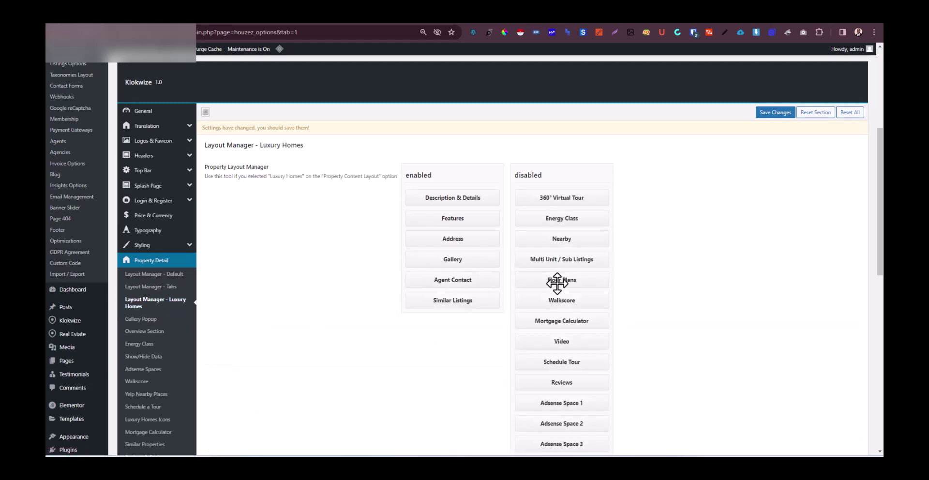
scroll(557, 282, "down", 1)
left_click_drag(561, 278, 553, 258)
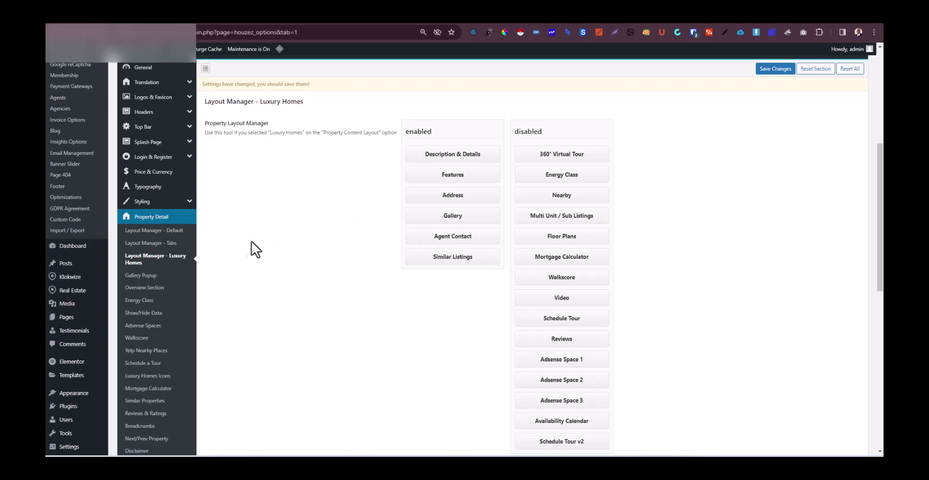
scroll(192, 260, "down", 2)
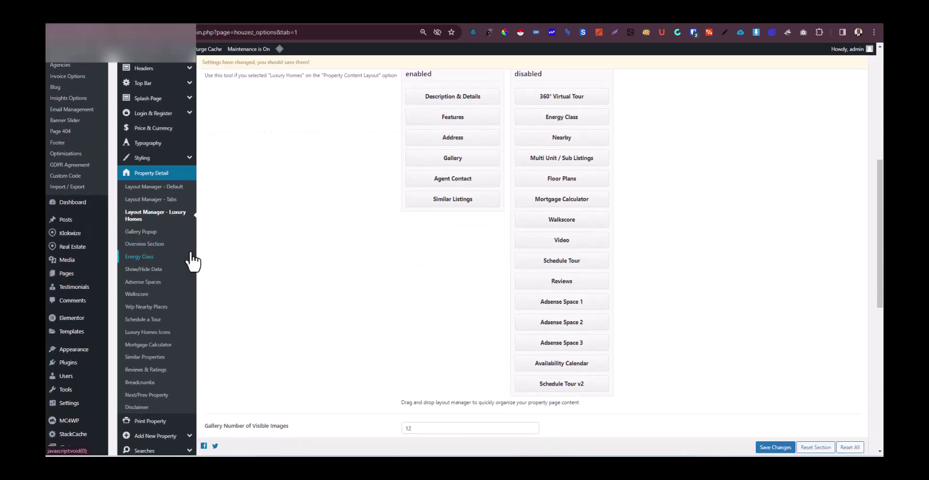
left_click(153, 346)
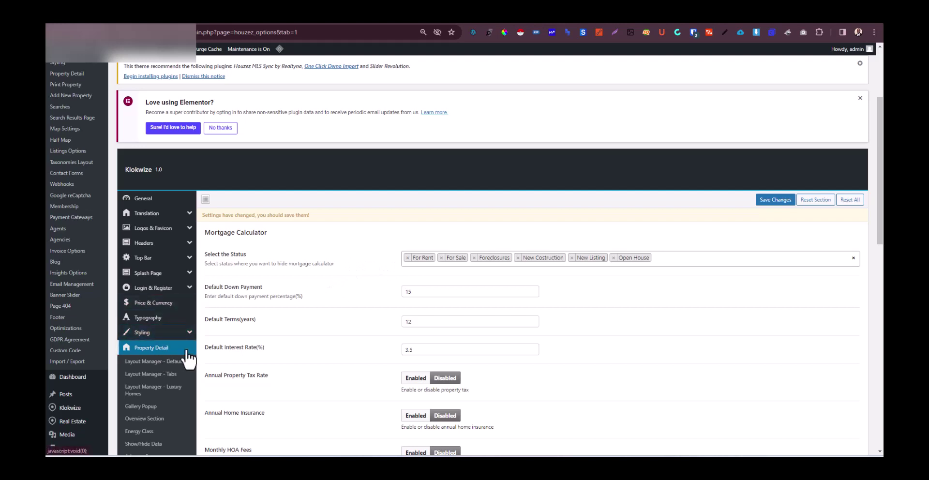
Clear all six hidden statuses, For Rent through Open House, from Select the Status
left_click(407, 258)
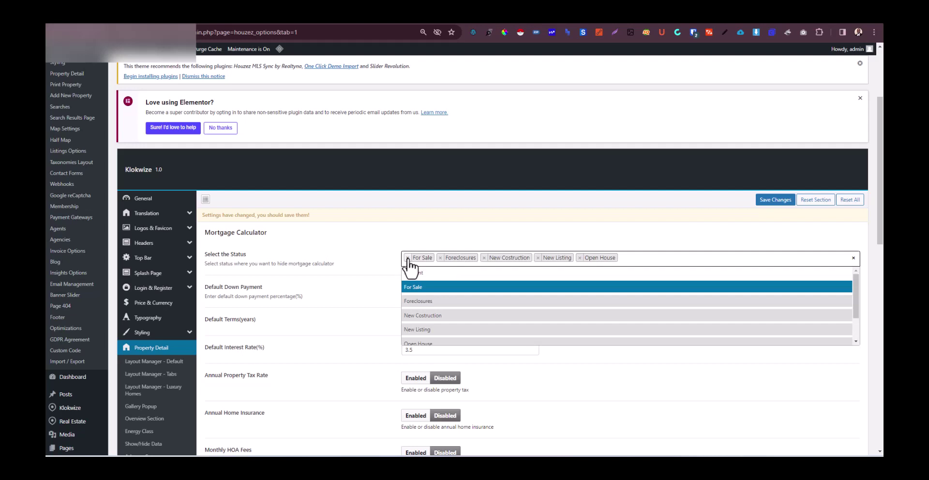
left_click(408, 258)
left_click(407, 257)
left_click(408, 257)
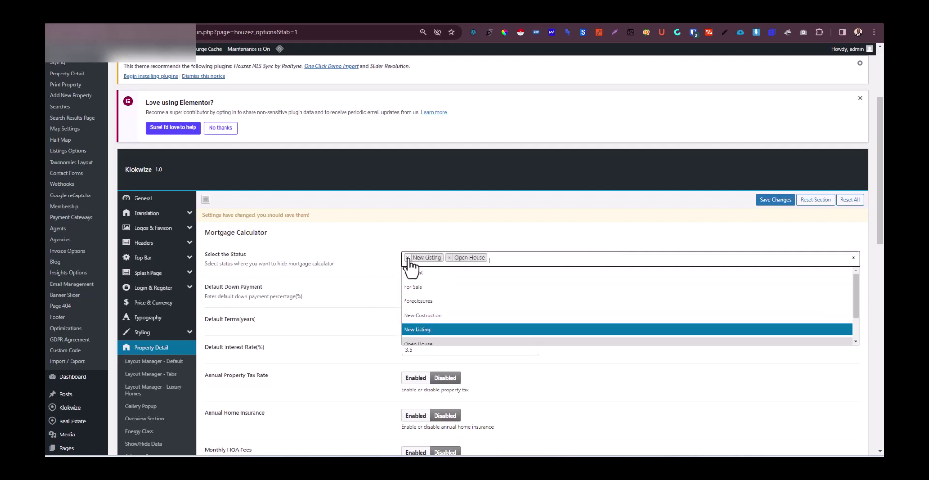
left_click(407, 258)
left_click(408, 258)
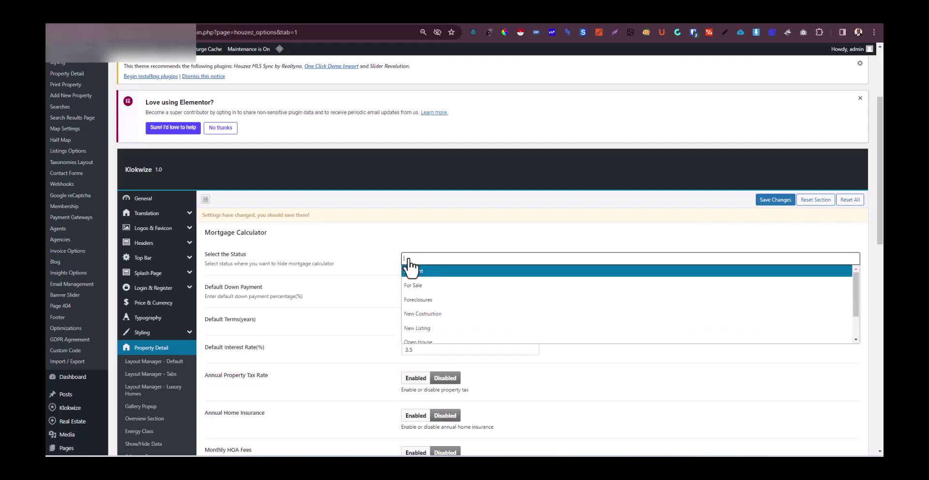
left_click(396, 262)
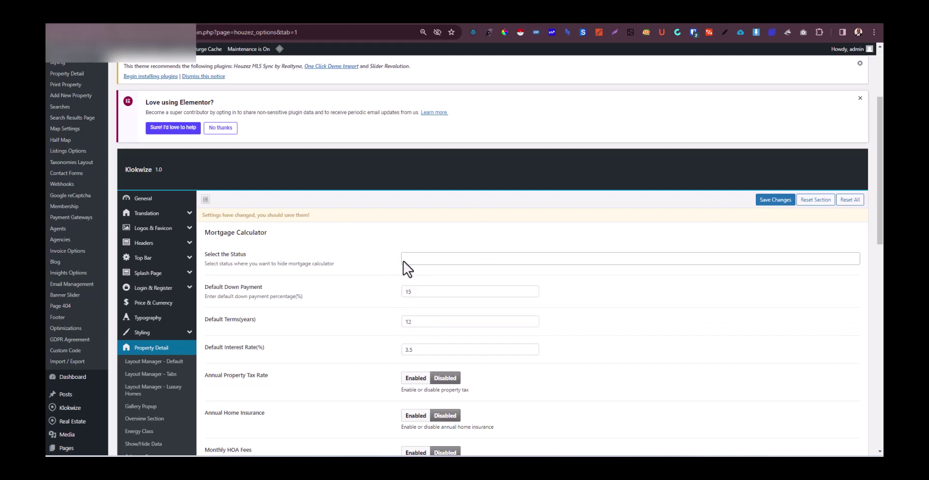
Add For Rent, For Sale, Foreclosures and New Costruction as hidden statuses
left_click(414, 260)
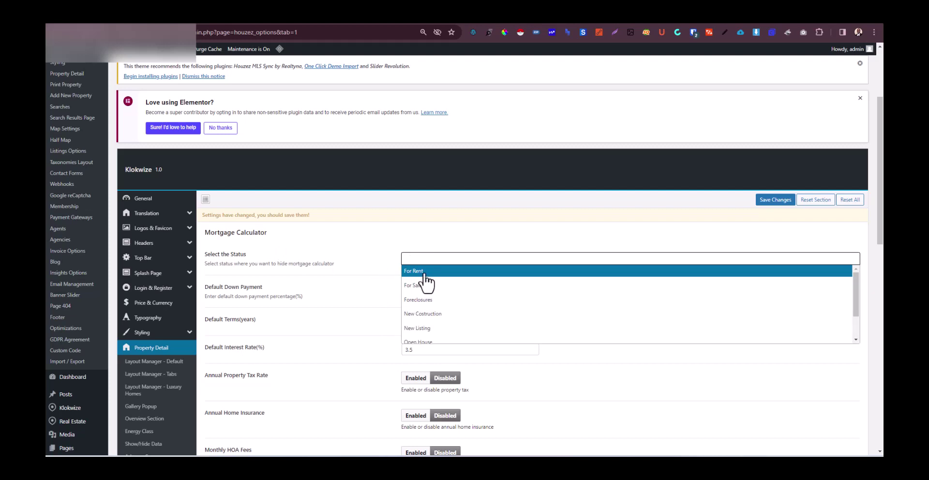
left_click(424, 274)
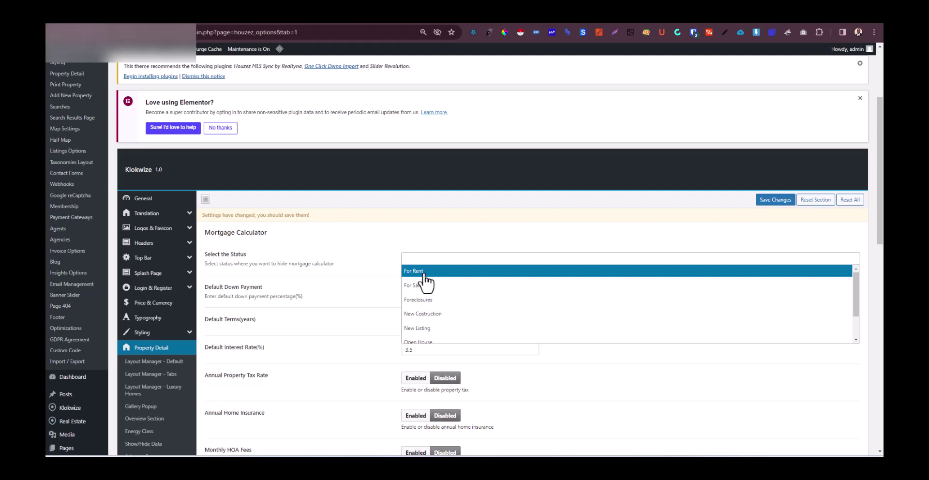
left_click(446, 258)
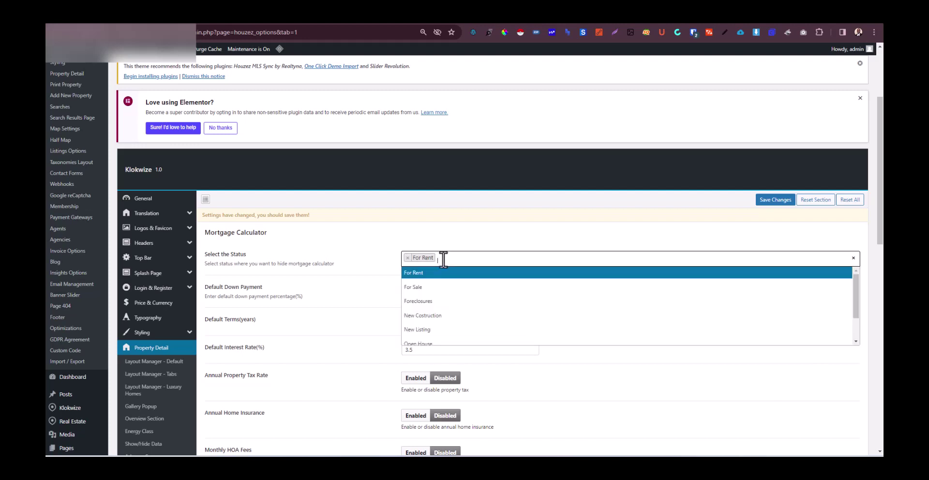
left_click(426, 287)
left_click(498, 259)
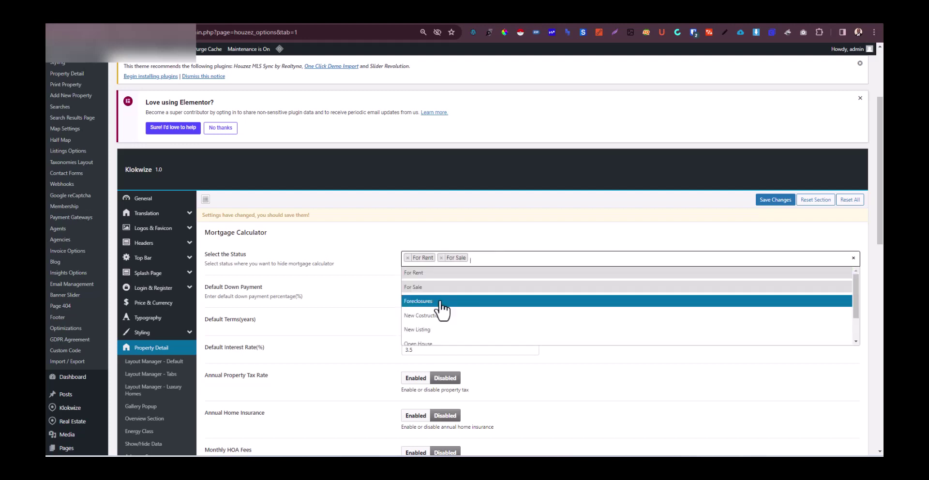
left_click(442, 301)
left_click(547, 260)
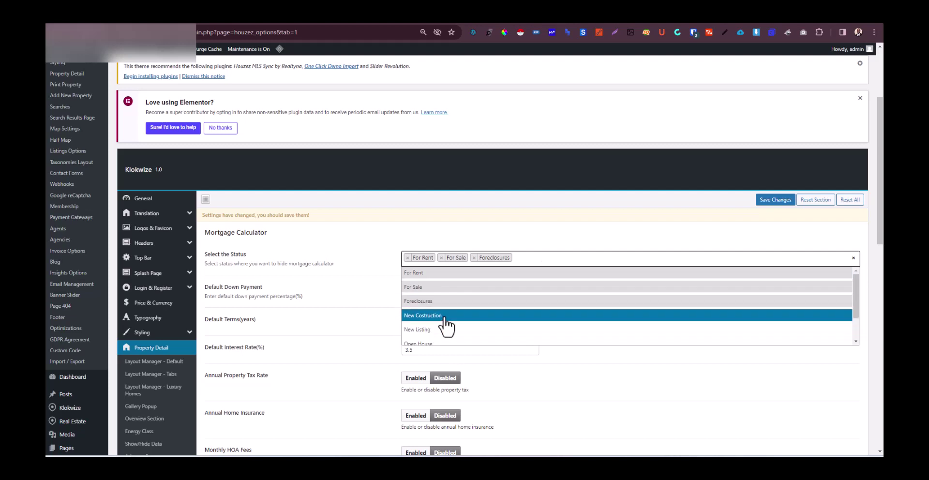
left_click(444, 315)
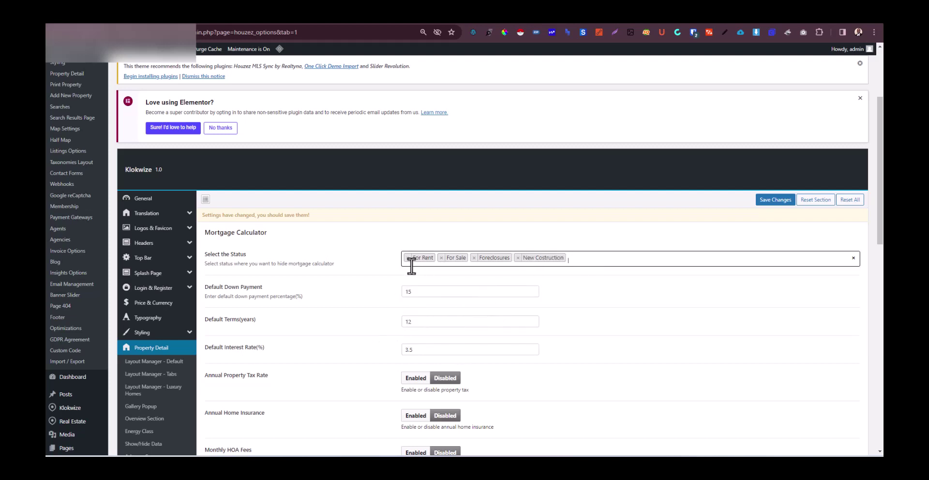
Save the Theme Options, committing the layout changes and four hidden statuses
scroll(599, 264, "down", 1)
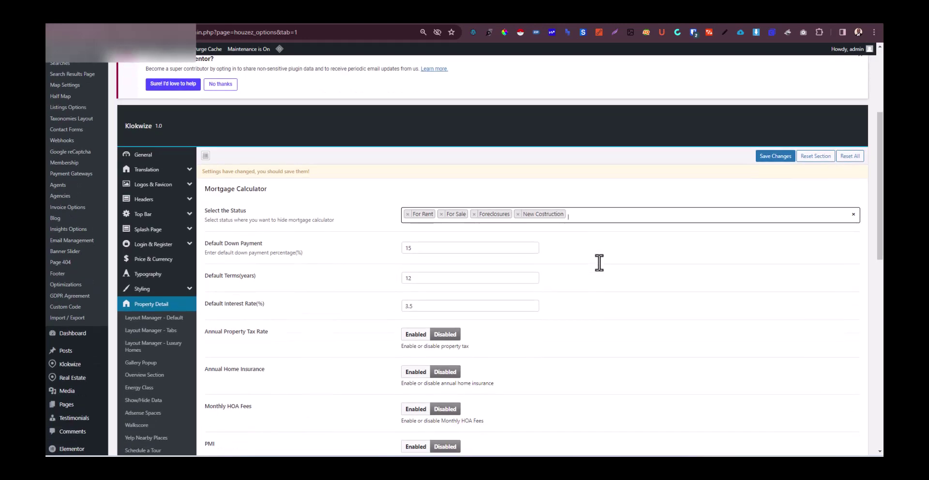
scroll(600, 263, "up", 3)
scroll(601, 265, "down", 2)
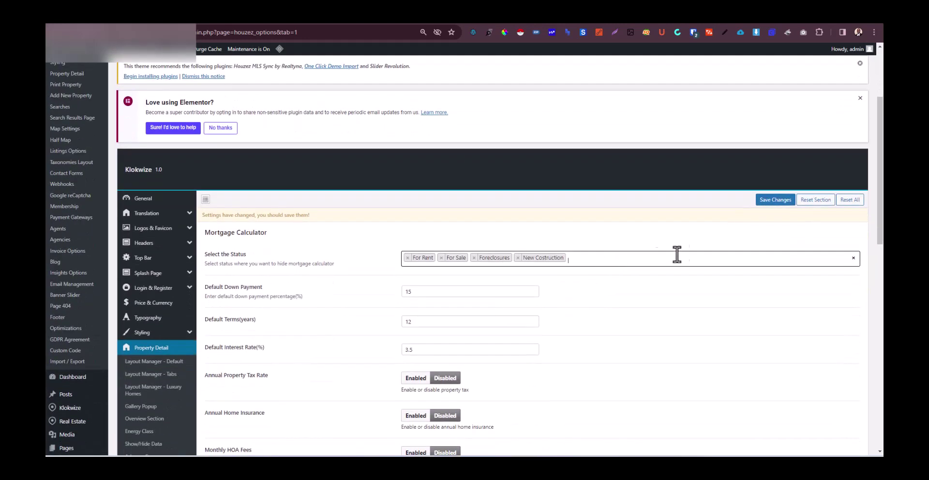
left_click(776, 200)
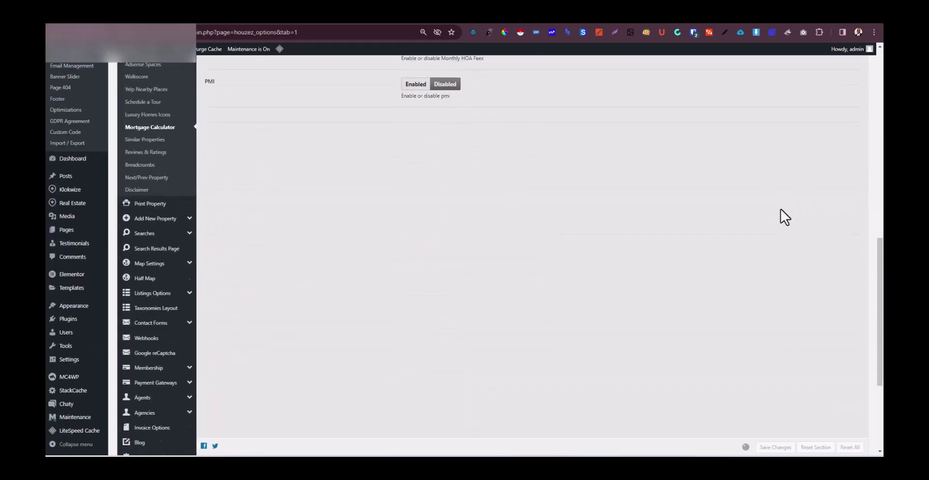